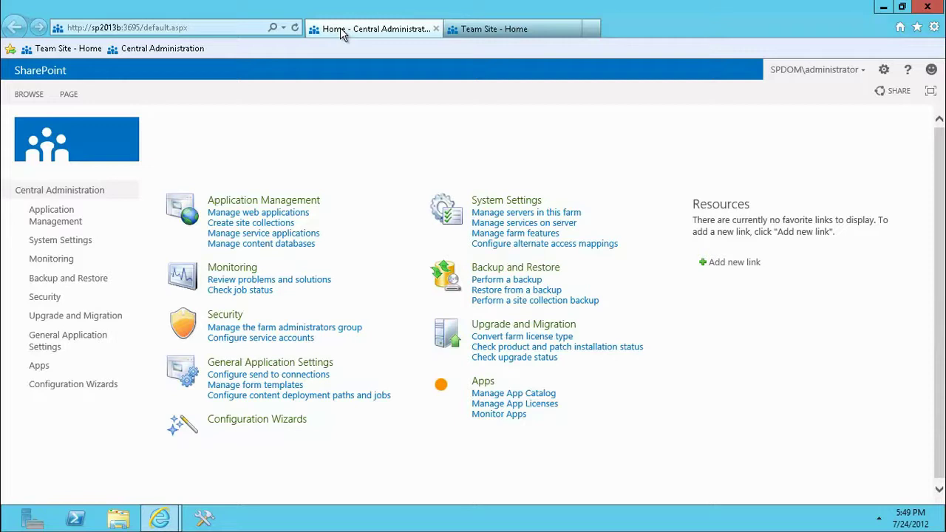
Step: Glance at the Team Site, return to Central Administration and open Application Management
{"action": "left_click", "coordinate": [467, 31]}
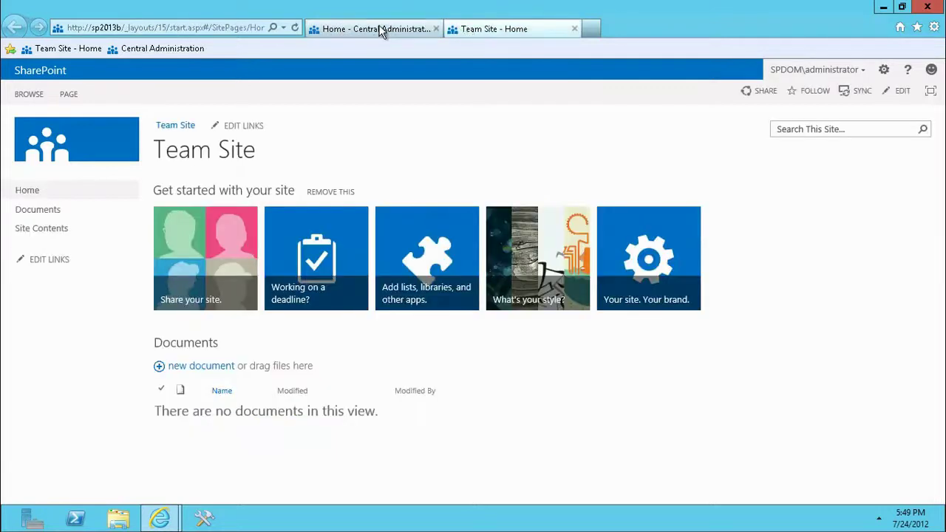
{"action": "left_click", "coordinate": [373, 34]}
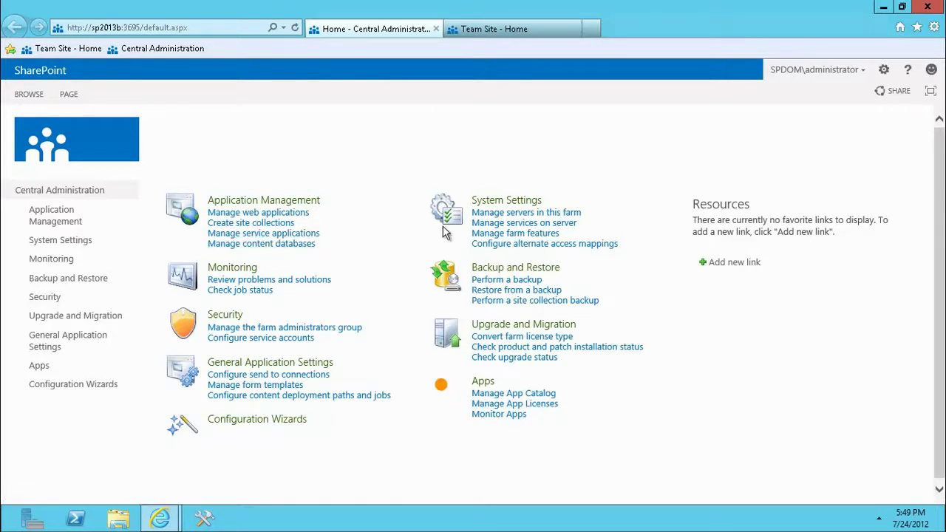
{"action": "left_click", "coordinate": [62, 222]}
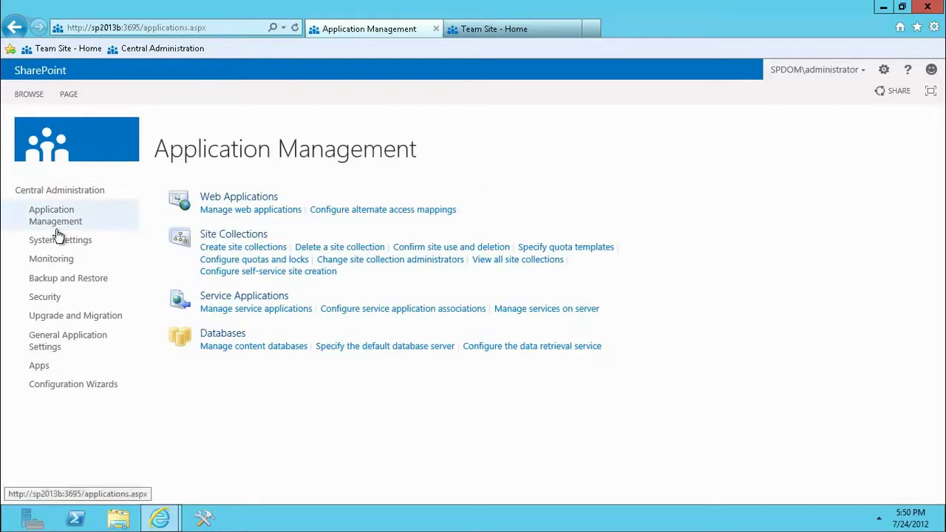
Step: Tour the System Settings, Monitoring and Apps pages, then show Central Administration's PAGE ribbon commands
{"action": "left_click", "coordinate": [45, 246]}
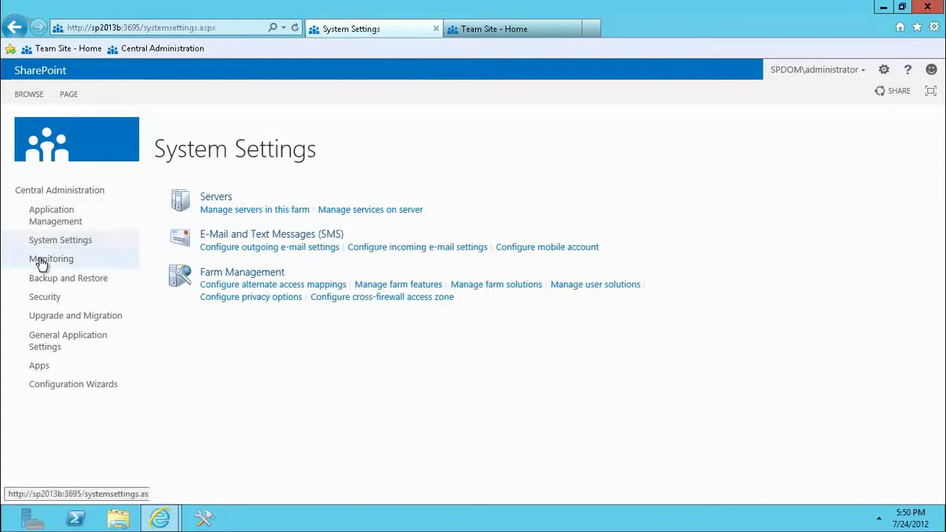
{"action": "left_click", "coordinate": [41, 264]}
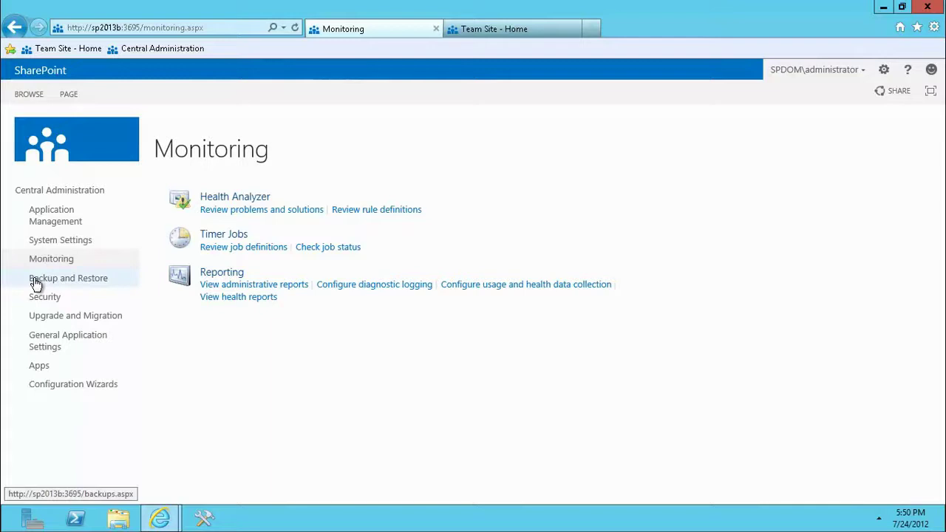
{"action": "left_click", "coordinate": [38, 369]}
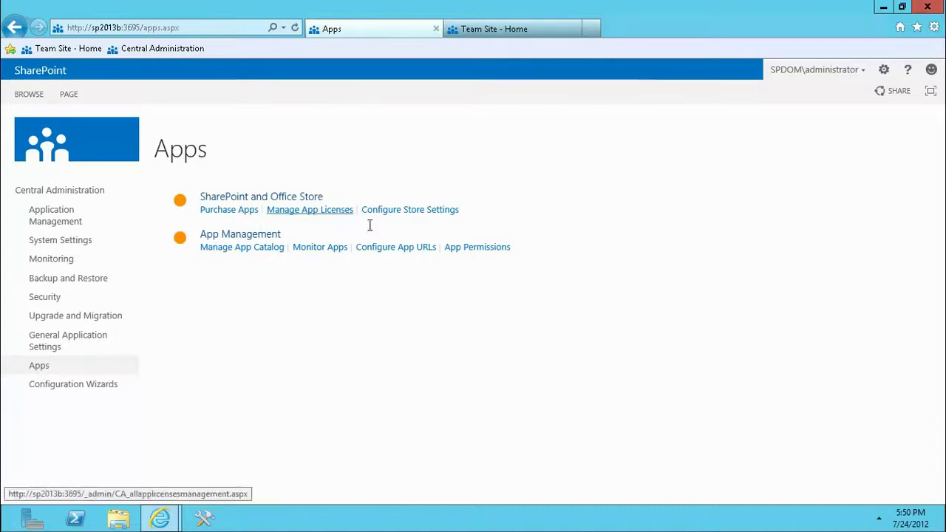
{"action": "left_click", "coordinate": [49, 192]}
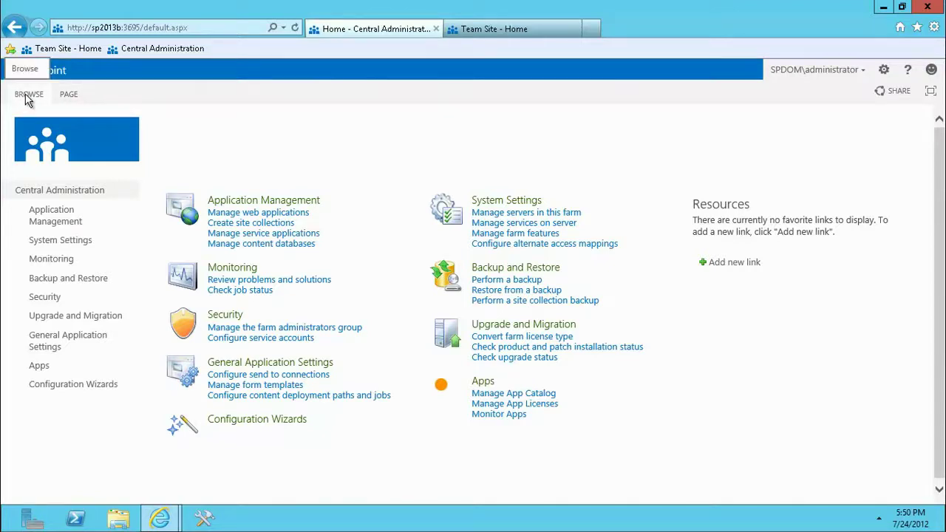
{"action": "left_click", "coordinate": [69, 94]}
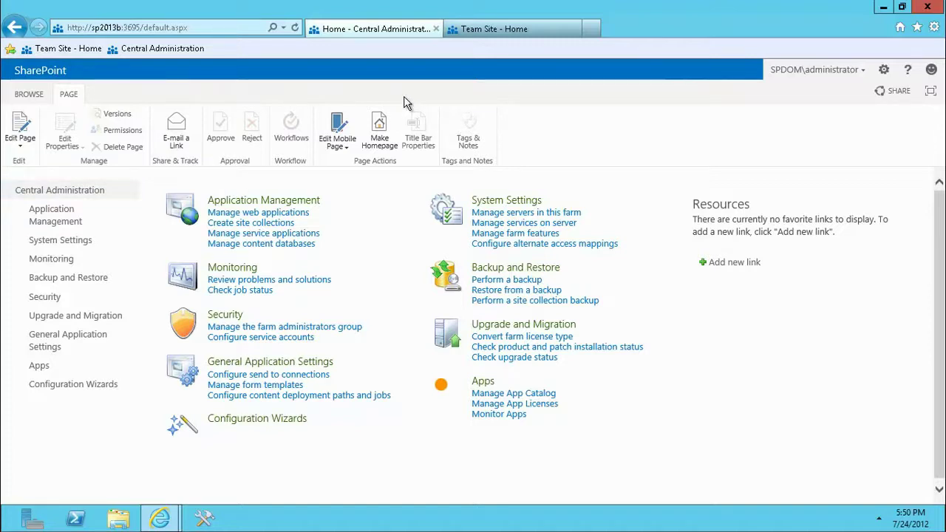
Step: Switch to the Team Site home page and open its gear settings menu
{"action": "left_click", "coordinate": [493, 34]}
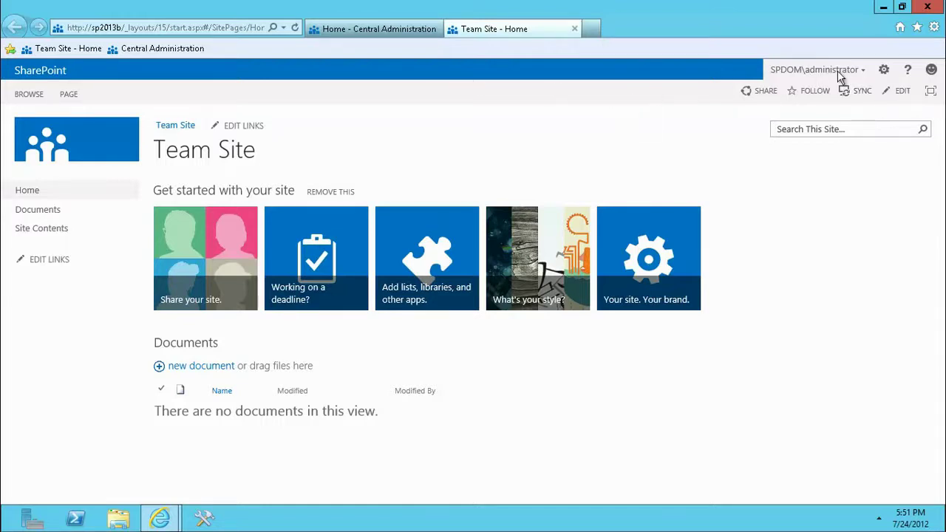
{"action": "left_click", "coordinate": [885, 73]}
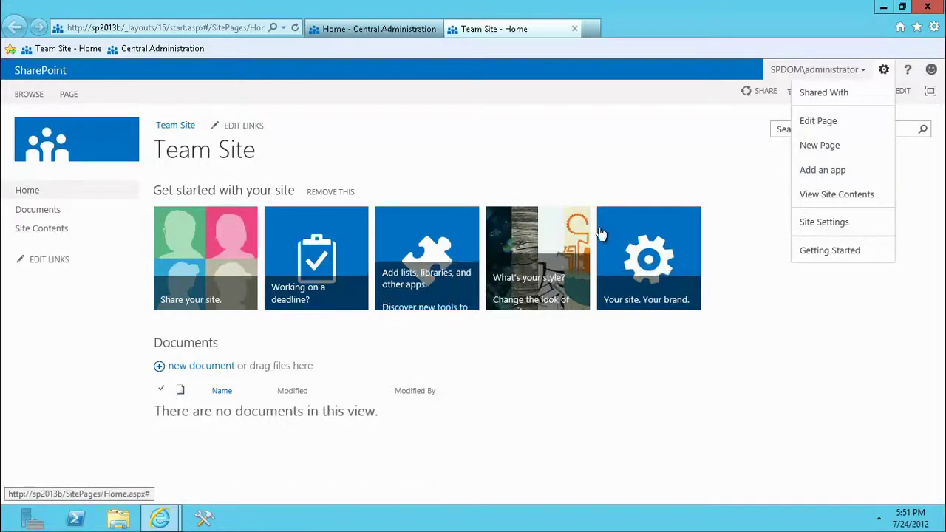
Step: Go to Add an app and open the Calendar app's details
{"action": "left_click", "coordinate": [806, 173]}
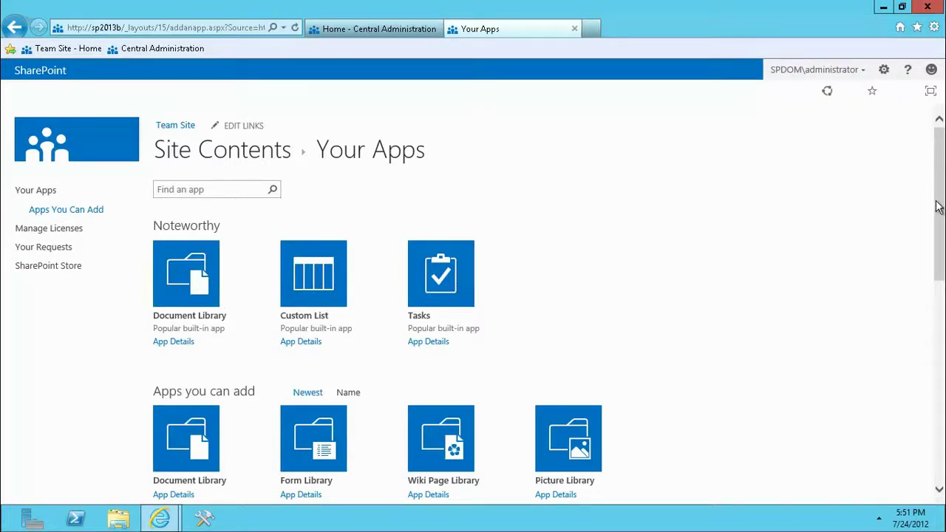
{"action": "left_click_drag", "start_coordinate": [935, 221], "coordinate": [923, 353]}
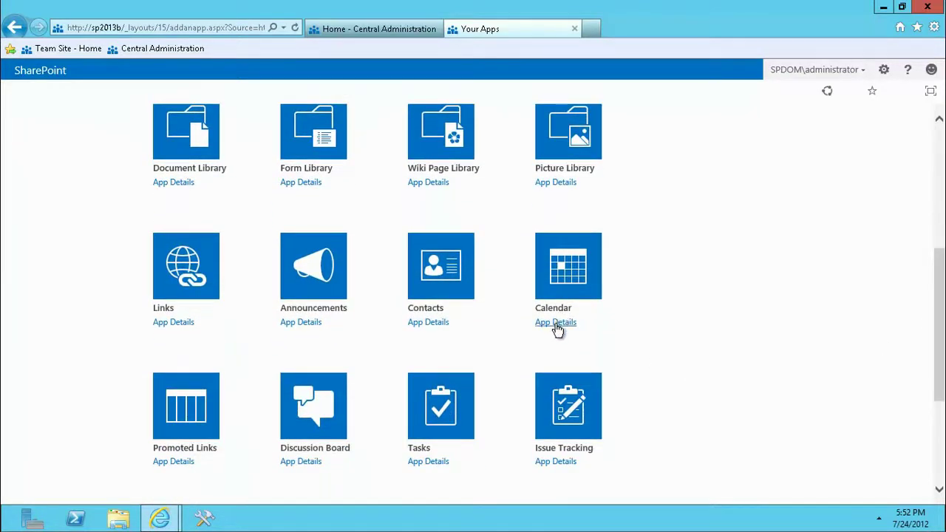
{"action": "left_click", "coordinate": [559, 326]}
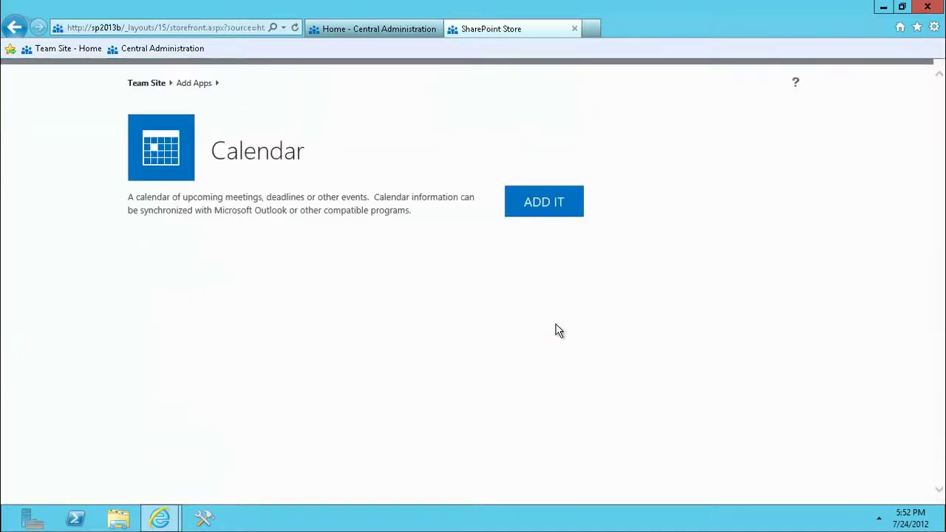
Step: Try adding a Calendar app named 'My Calendar' to the Team Site
{"action": "left_click", "coordinate": [530, 203]}
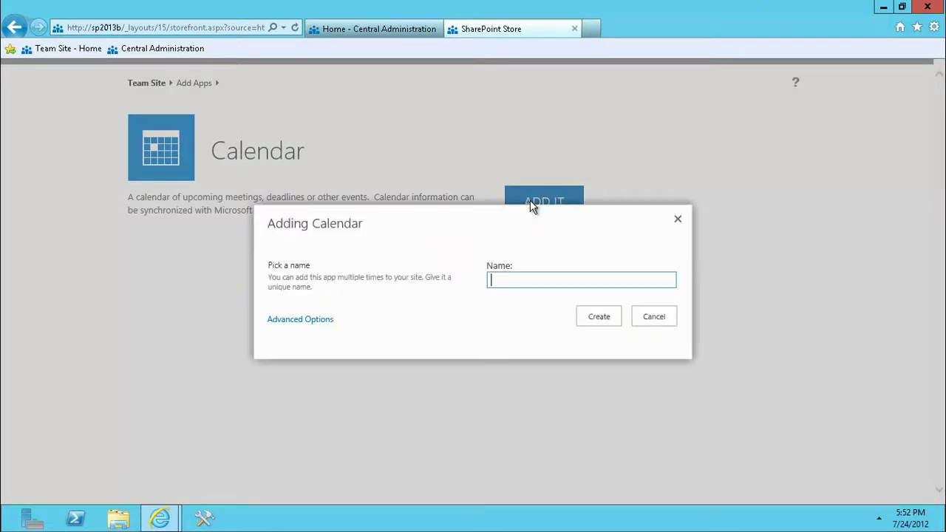
{"action": "type", "text": "M"}
{"action": "type", "text": "y Cal"}
{"action": "type", "text": "endar"}
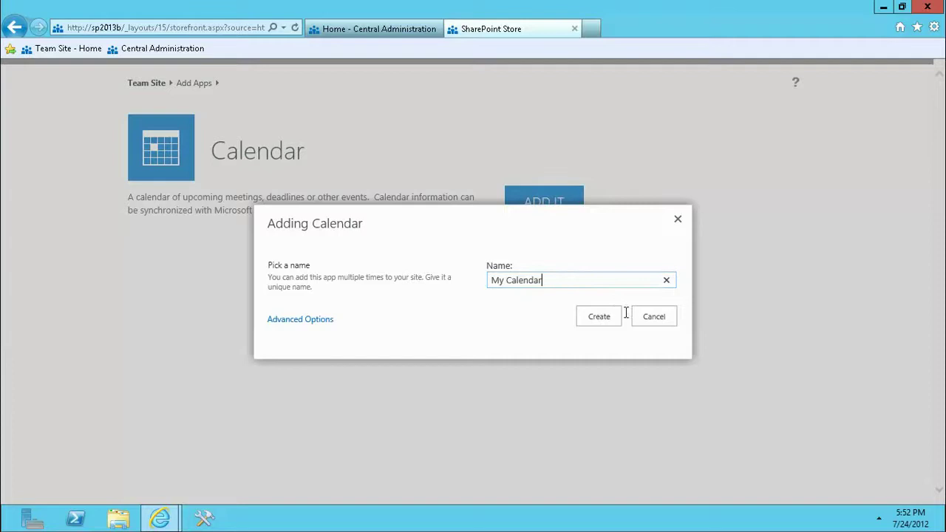
{"action": "left_click", "coordinate": [599, 317]}
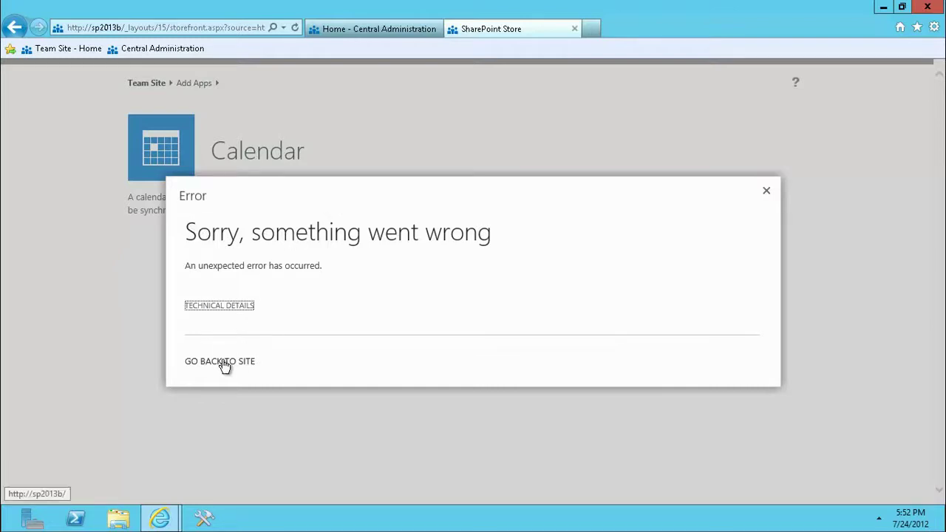
Step: Dismiss the error and put the Team Site home page into edit mode
{"action": "left_click", "coordinate": [767, 192]}
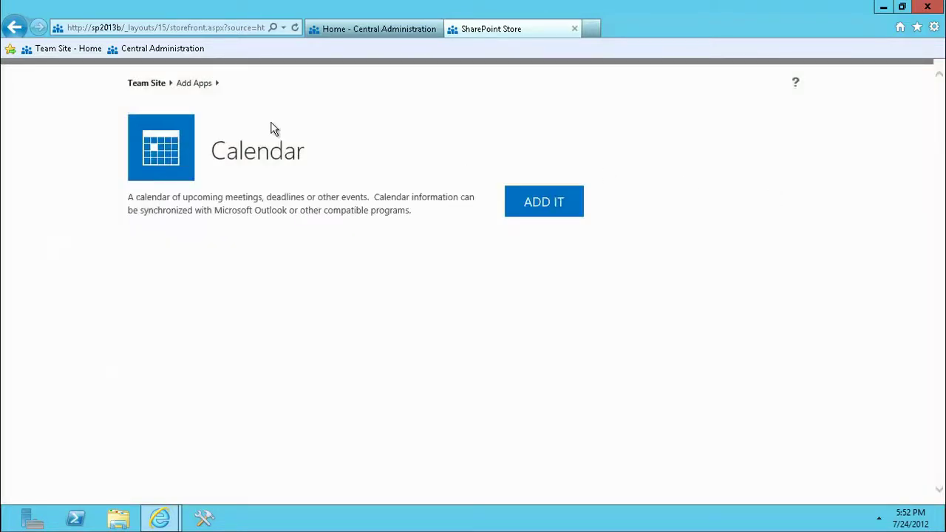
{"action": "left_click", "coordinate": [151, 85]}
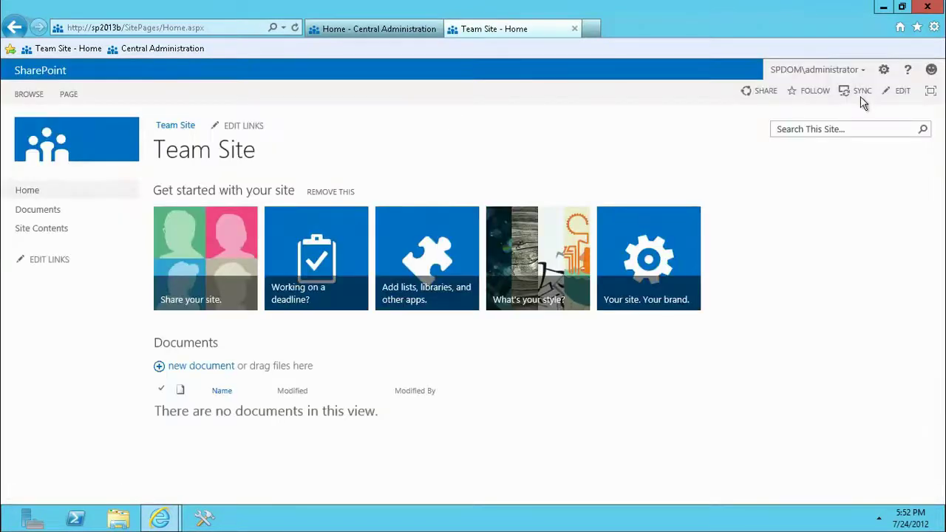
{"action": "left_click", "coordinate": [884, 70]}
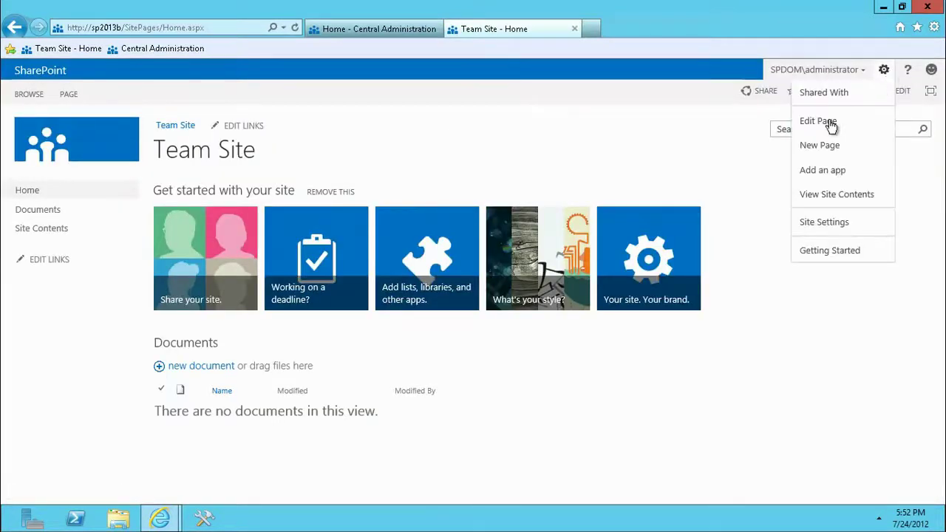
{"action": "left_click", "coordinate": [828, 124]}
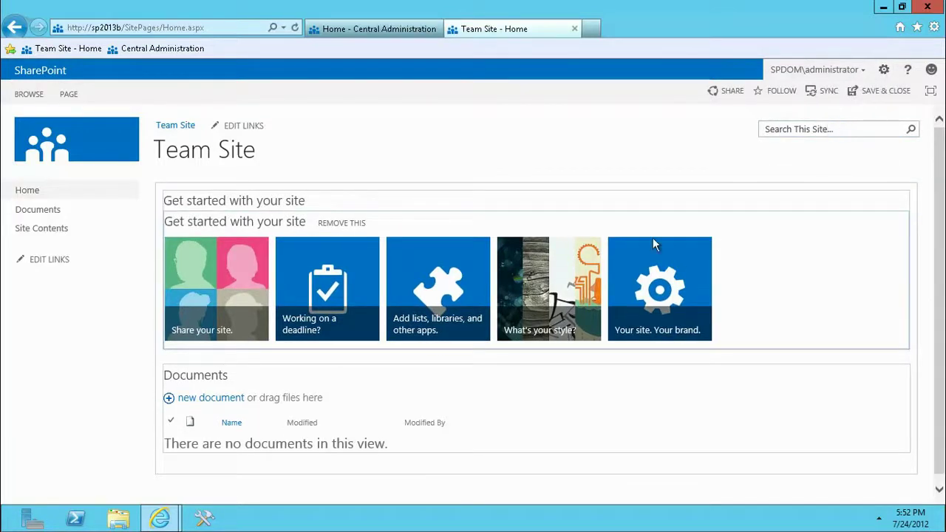
Step: Add two short test text lines, starting with 'asda', above the Documents web part
{"action": "left_click", "coordinate": [520, 356]}
{"action": "key", "text": "Return"}
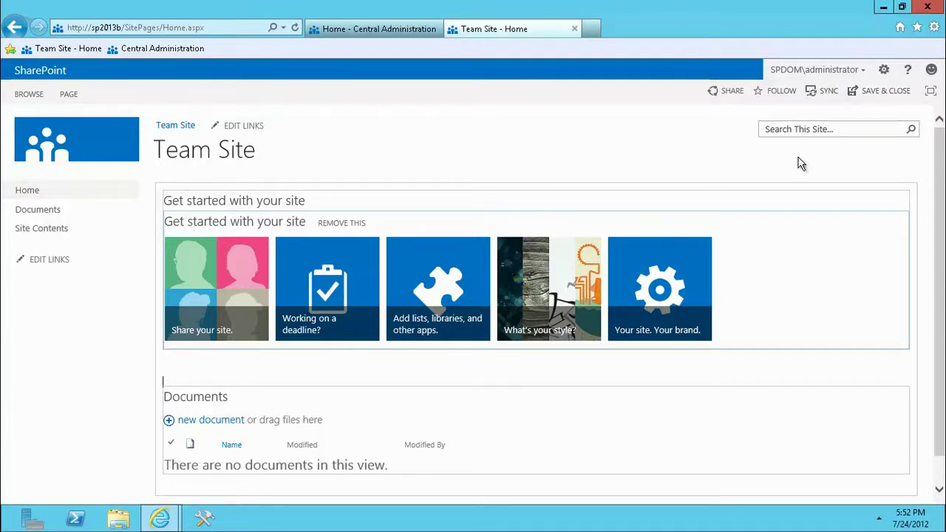
{"action": "type", "text": "asda"}
{"action": "key", "text": "Return"}
{"action": "type", "text": "asd"}
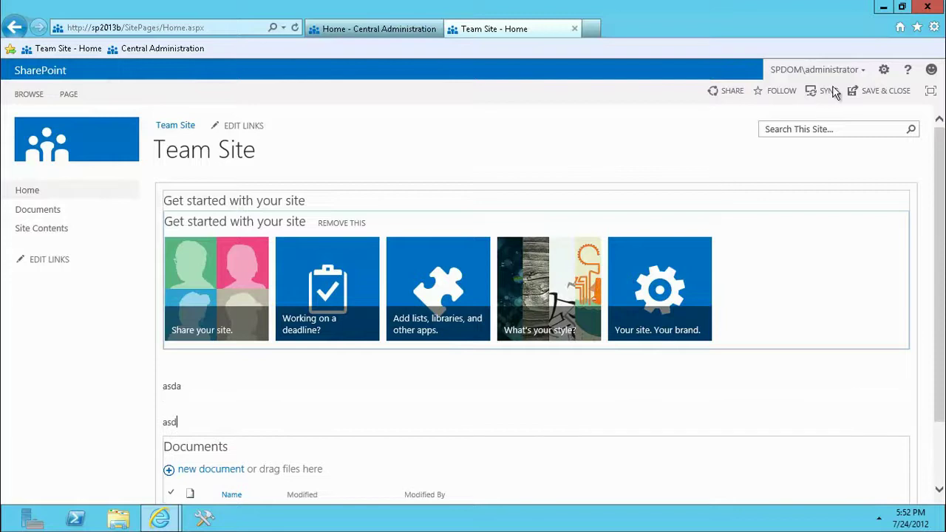
{"action": "left_click", "coordinate": [876, 98]}
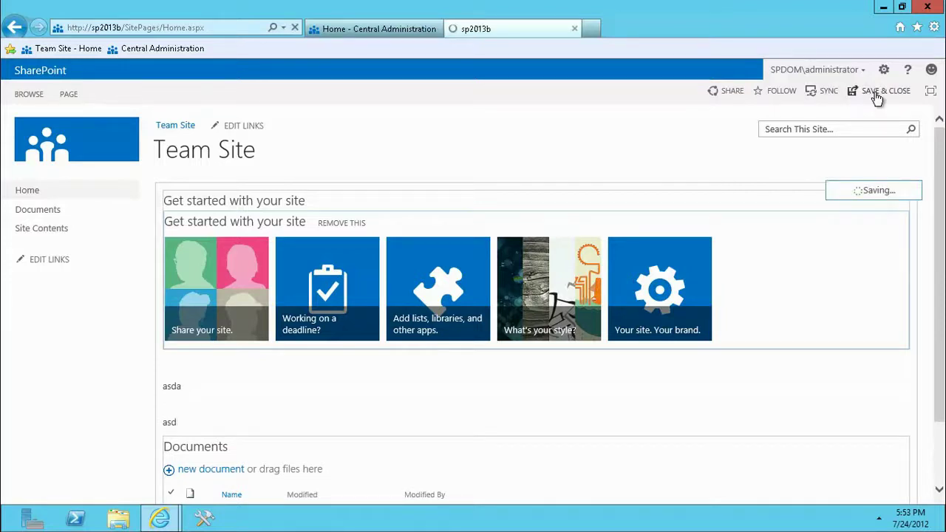
{"action": "left_click", "coordinate": [930, 94]}
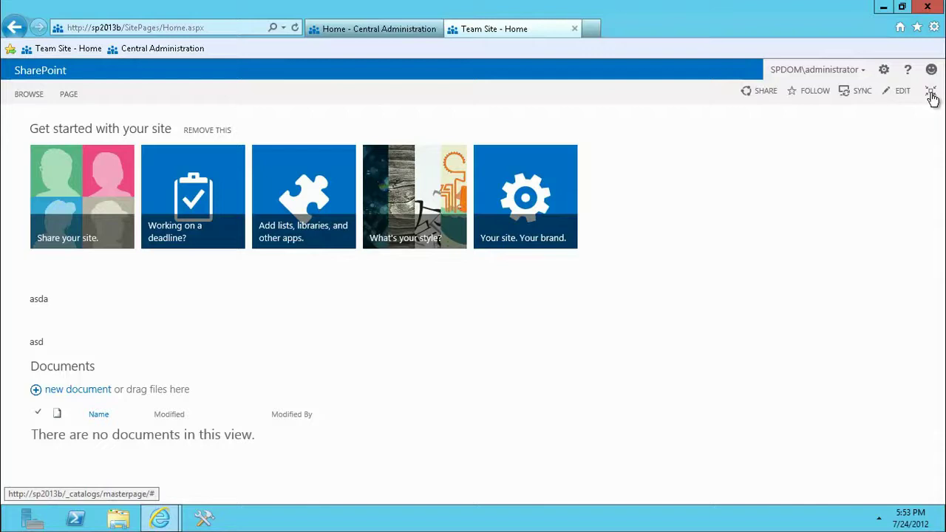
{"action": "left_click", "coordinate": [930, 94]}
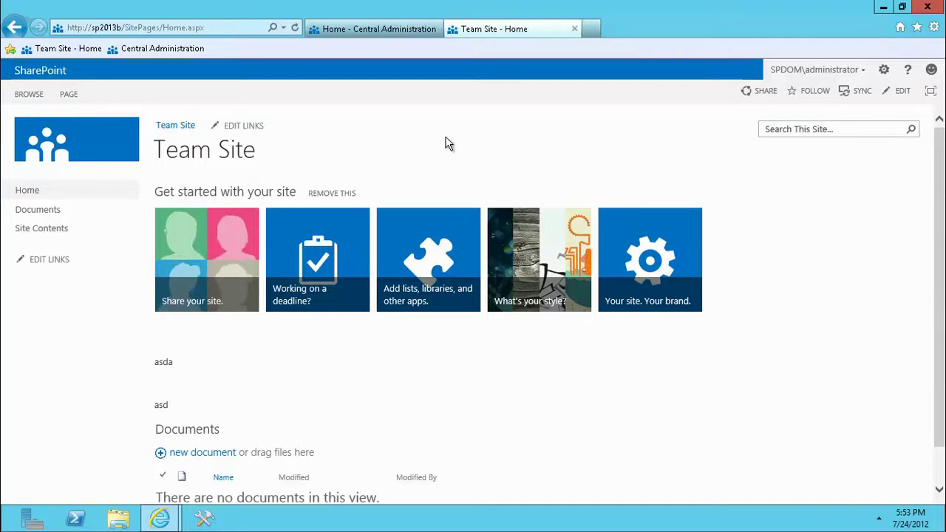
{"action": "left_click", "coordinate": [931, 90]}
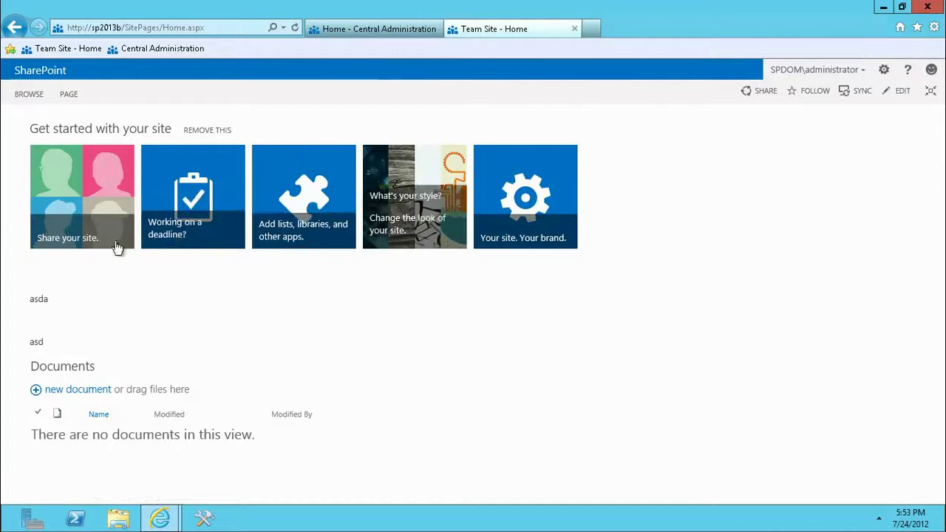
{"action": "left_click", "coordinate": [931, 93]}
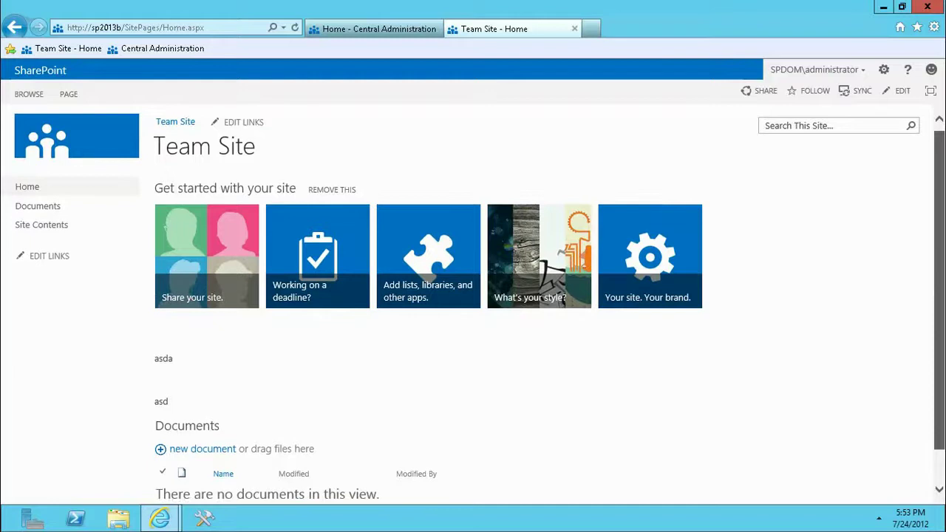
{"action": "scroll", "coordinate": [942, 298], "scroll_direction": "down", "scroll_amount": 2}
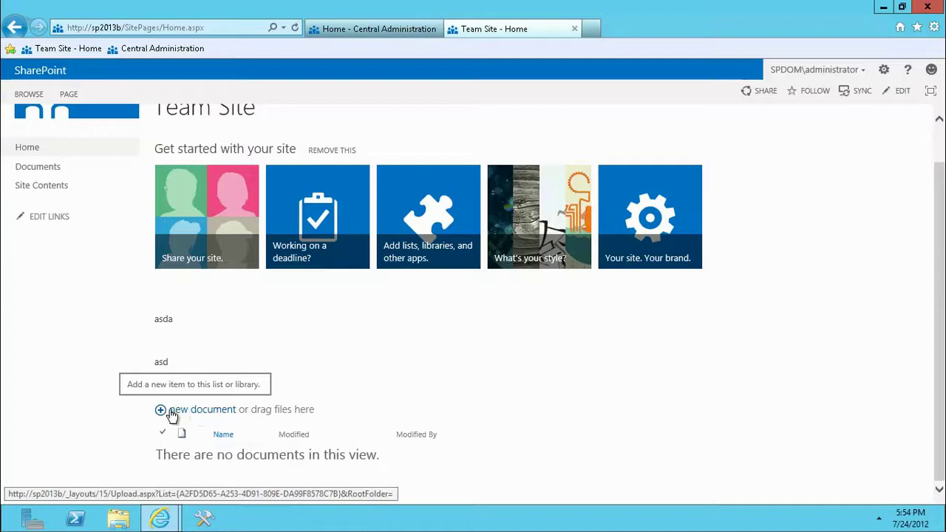
{"action": "left_click", "coordinate": [160, 411]}
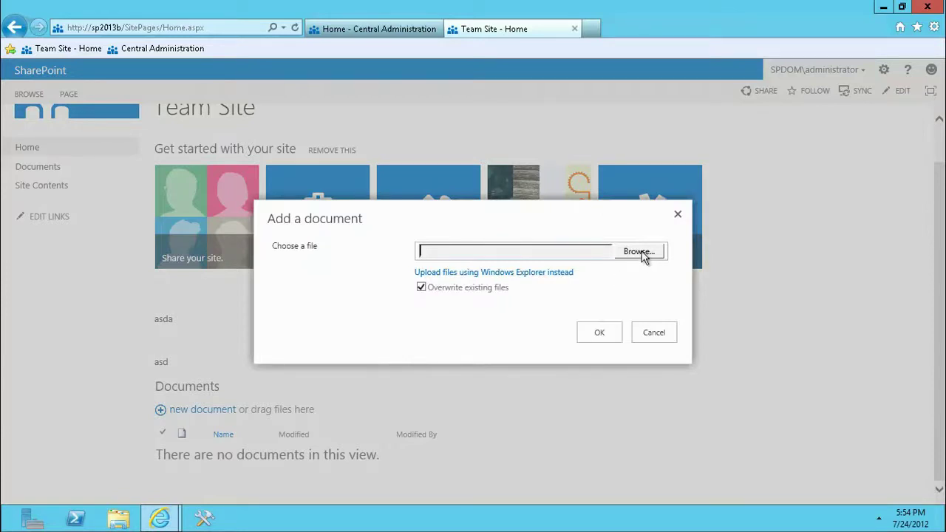
{"action": "left_click", "coordinate": [654, 336]}
Step: Drag 'test file' from the desktop into the Team Site Documents library, then maximize the browser
{"action": "double_click", "coordinate": [679, 16]}
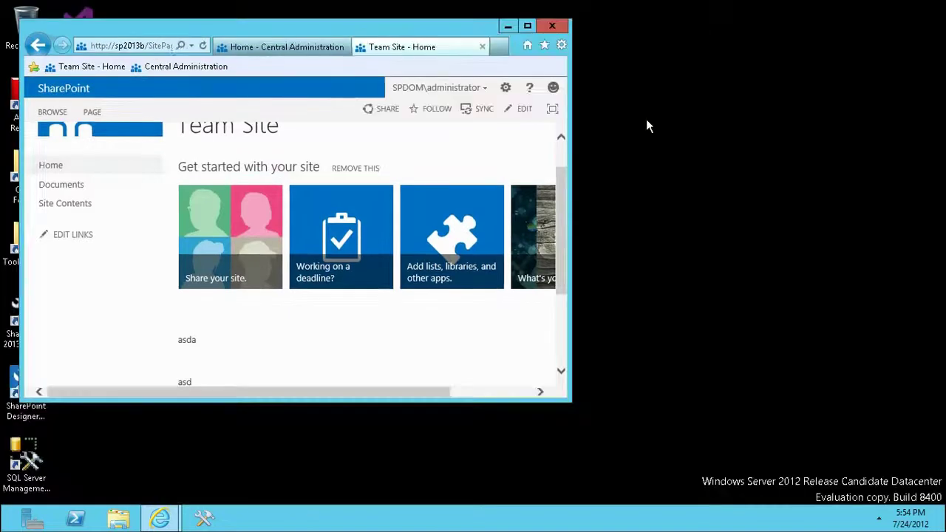
{"action": "left_click_drag", "start_coordinate": [485, 34], "coordinate": [702, 44]}
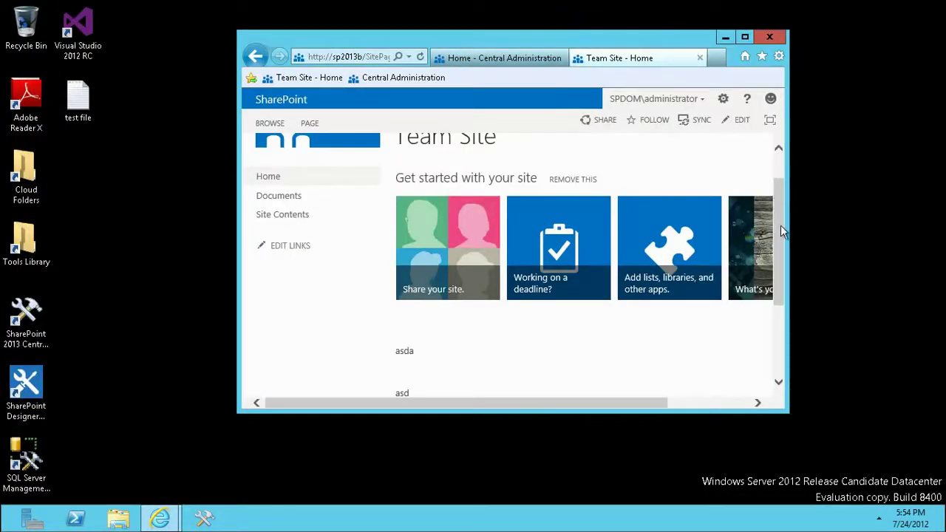
{"action": "scroll", "coordinate": [782, 282], "scroll_direction": "down", "scroll_amount": 2}
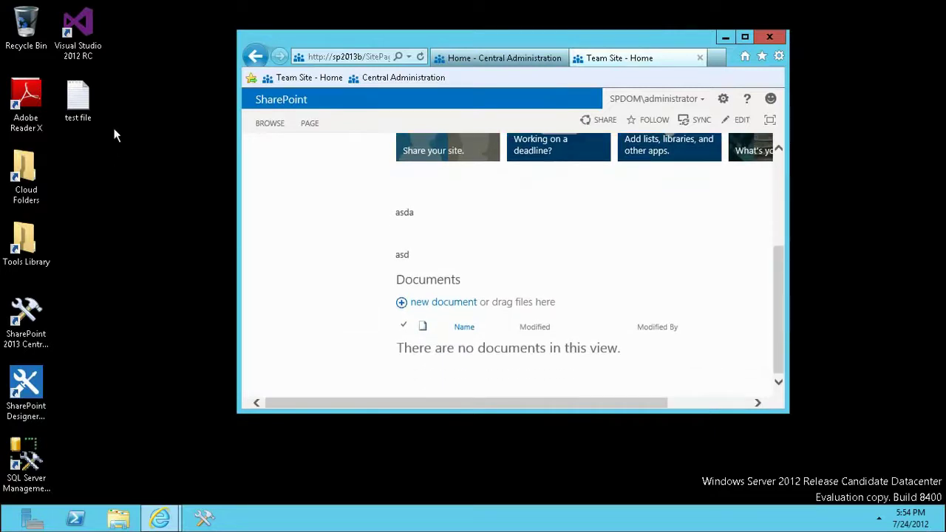
{"action": "left_click_drag", "start_coordinate": [86, 114], "coordinate": [441, 342]}
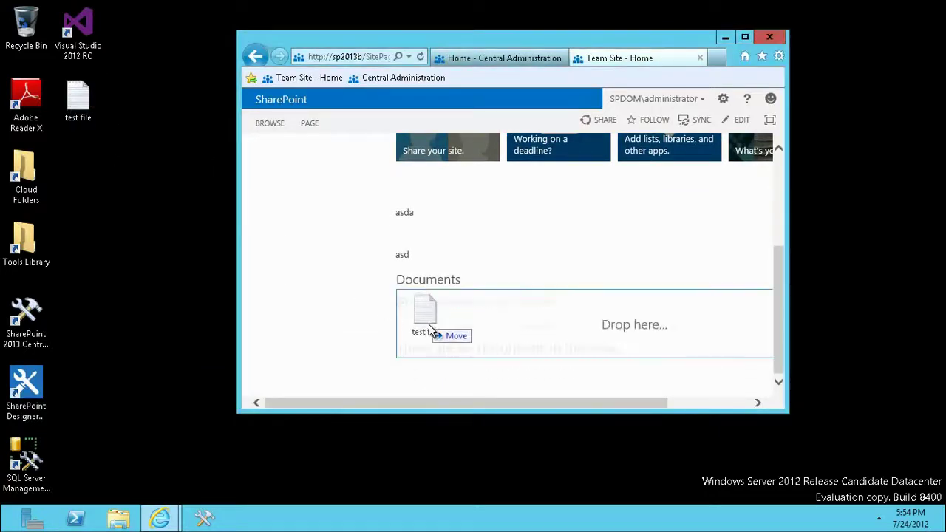
{"action": "left_click_drag", "start_coordinate": [441, 342], "coordinate": [477, 336]}
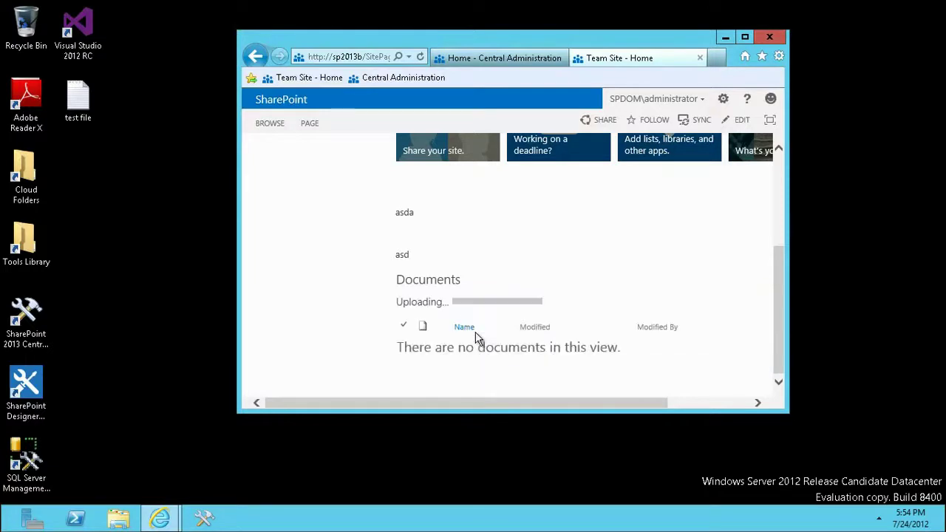
{"action": "double_click", "coordinate": [621, 47]}
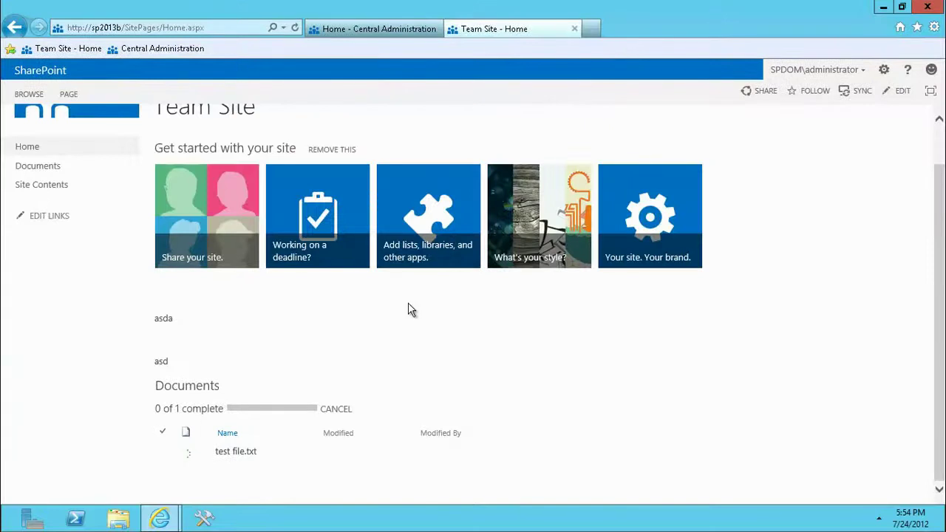
{"action": "double_click", "coordinate": [725, 22]}
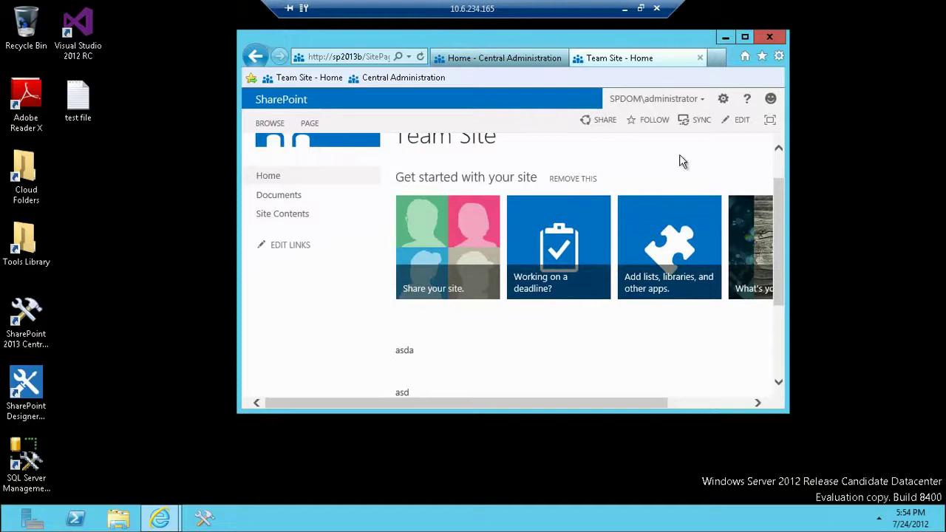
{"action": "scroll", "coordinate": [778, 302], "scroll_direction": "down", "scroll_amount": 2}
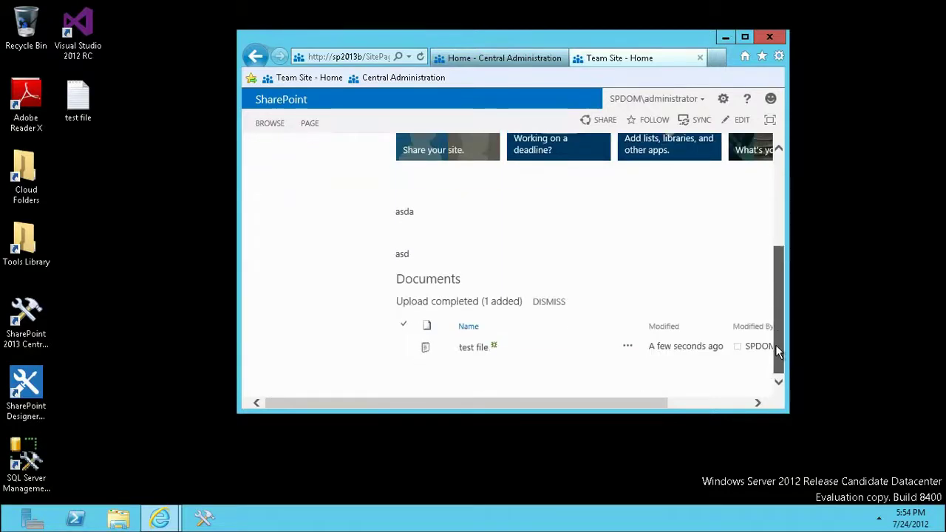
{"action": "double_click", "coordinate": [662, 40]}
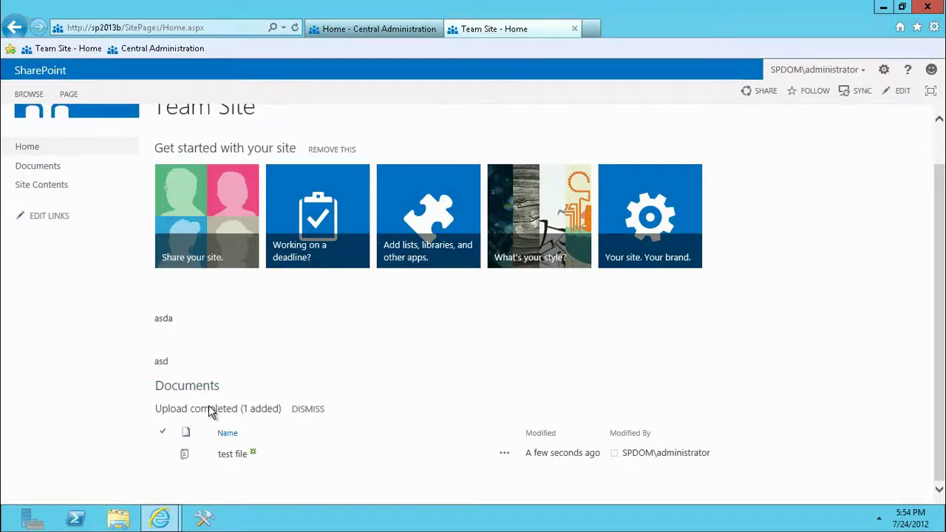
Step: Toggle between the PAGE and BROWSE ribbon tabs, then minimize and restore the browser
{"action": "left_click", "coordinate": [62, 93]}
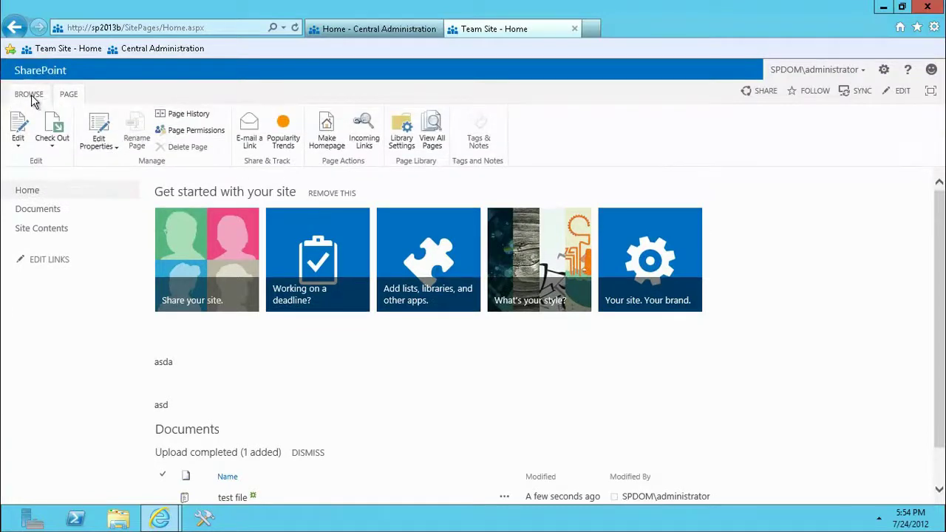
{"action": "left_click", "coordinate": [29, 96]}
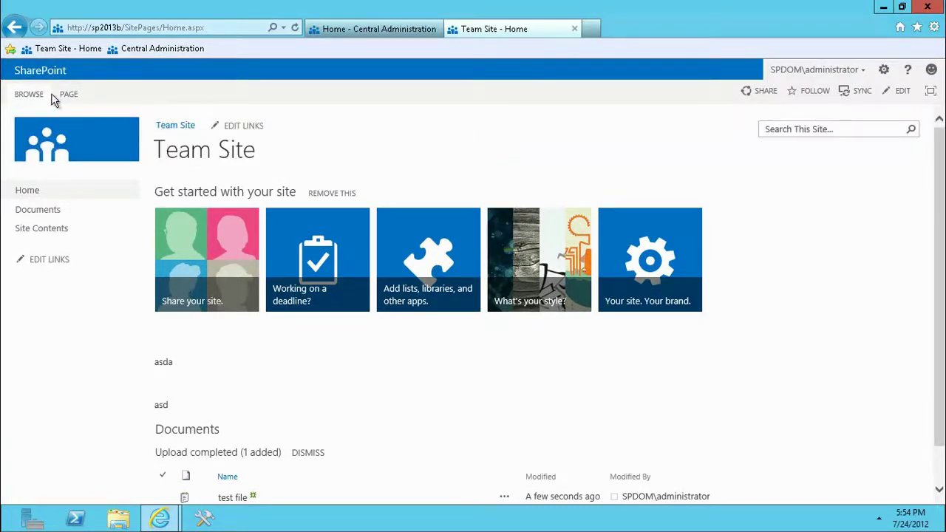
{"action": "left_click", "coordinate": [70, 96]}
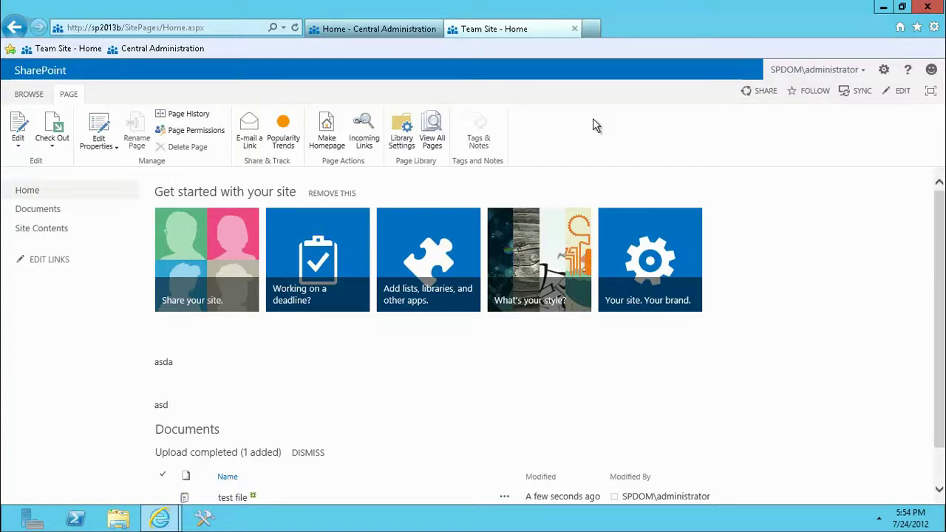
{"action": "left_click", "coordinate": [883, 7]}
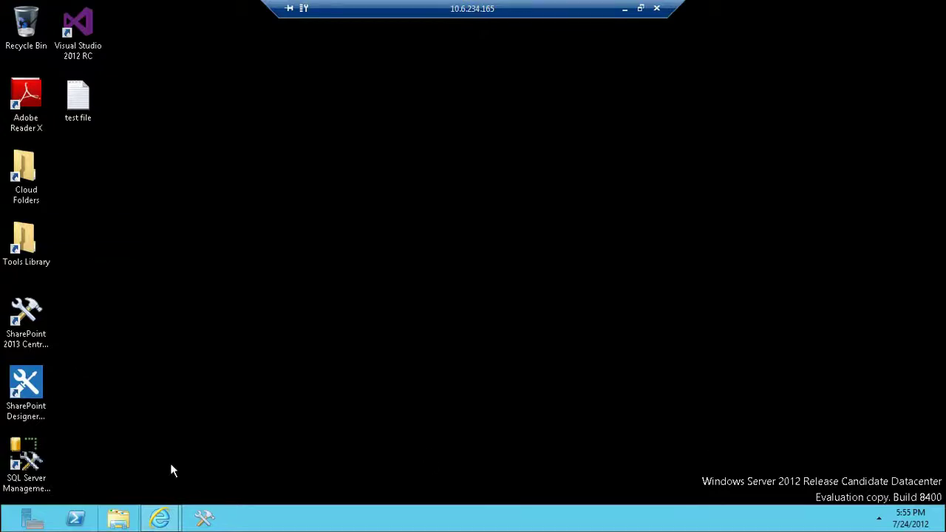
{"action": "left_click", "coordinate": [209, 466]}
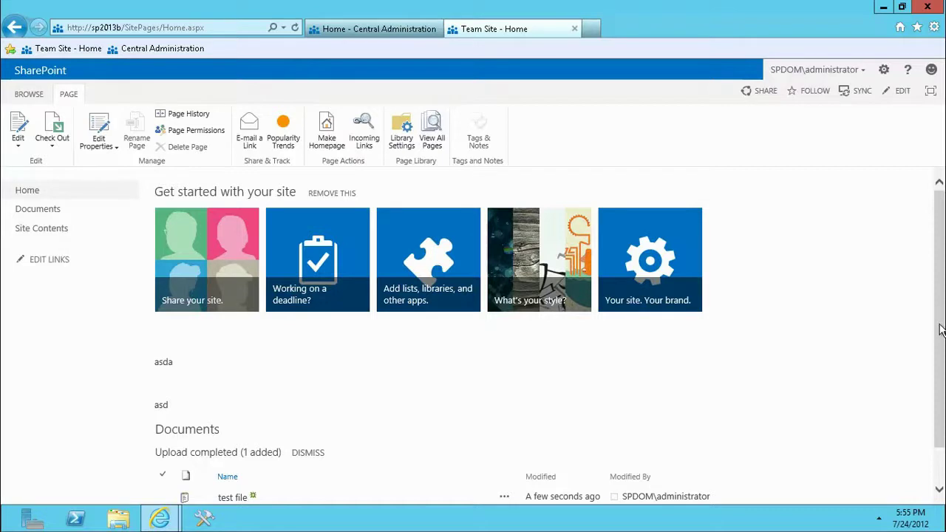
Step: Select and deselect test file, then open its callout and full actions menu
{"action": "left_click_drag", "start_coordinate": [939, 325], "coordinate": [938, 403]}
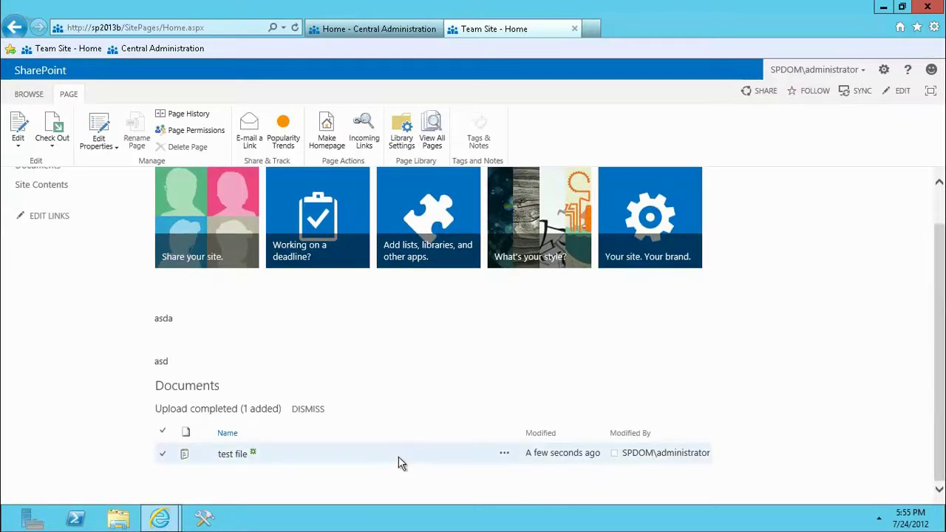
{"action": "left_click", "coordinate": [274, 453]}
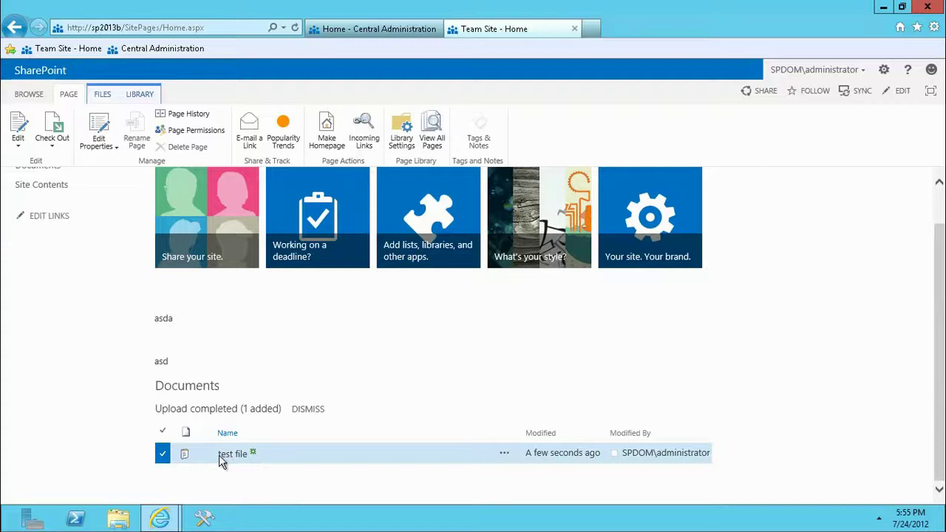
{"action": "left_click", "coordinate": [162, 457]}
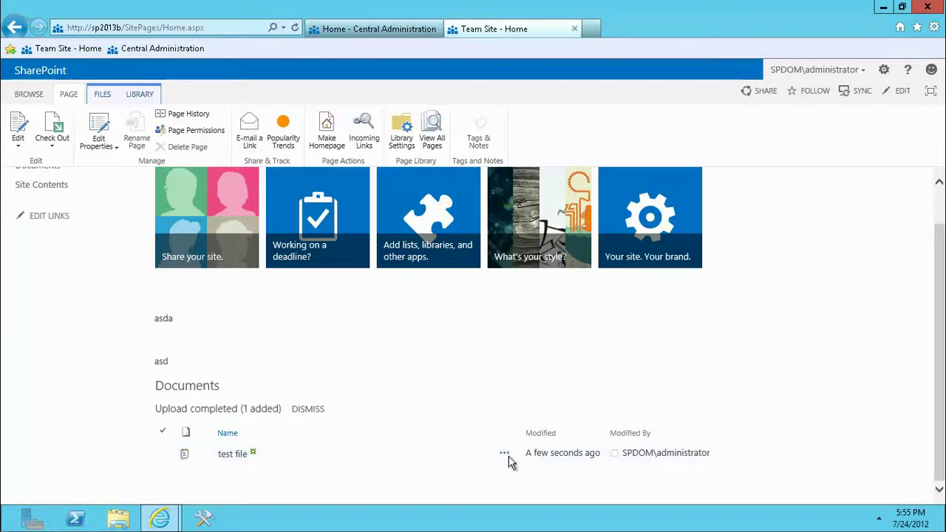
{"action": "left_click", "coordinate": [503, 455]}
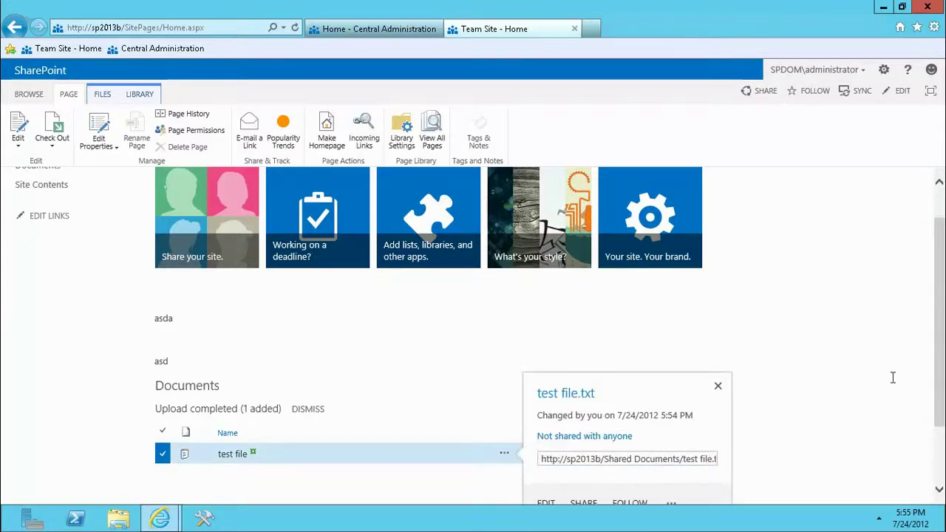
{"action": "left_click_drag", "start_coordinate": [942, 396], "coordinate": [942, 450]}
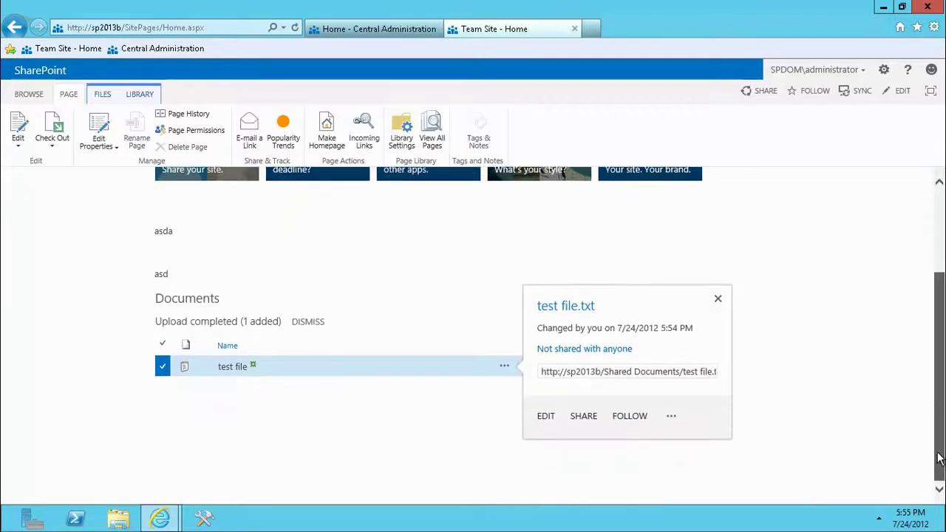
{"action": "left_click", "coordinate": [674, 417]}
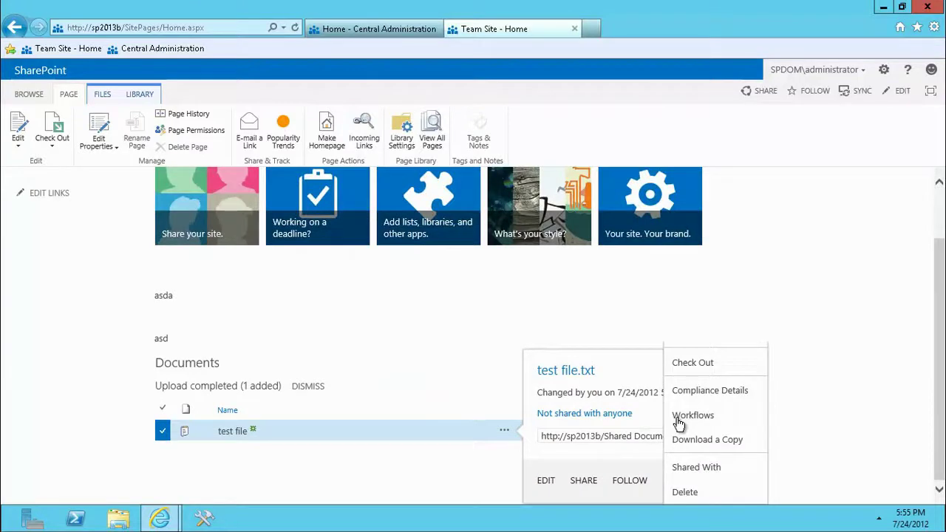